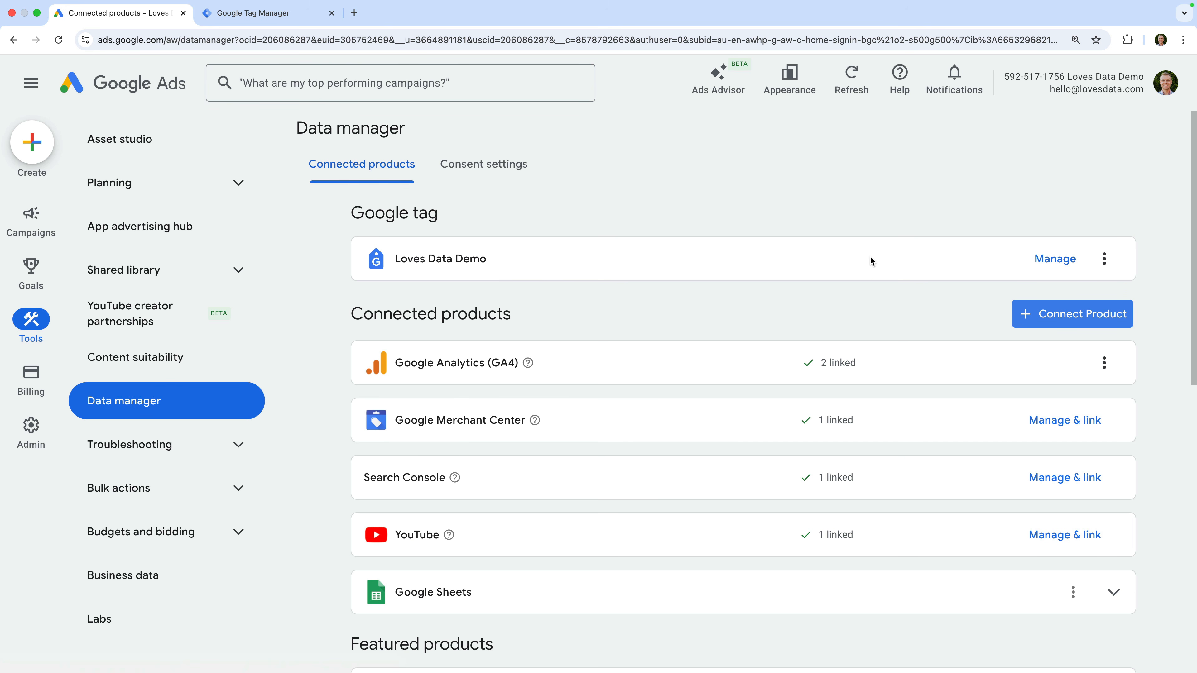
# Open the Loves Data Demo Google tag's details, copy its tag ID, and switch to Google Tag Manager.
pyautogui.click(1052, 260)
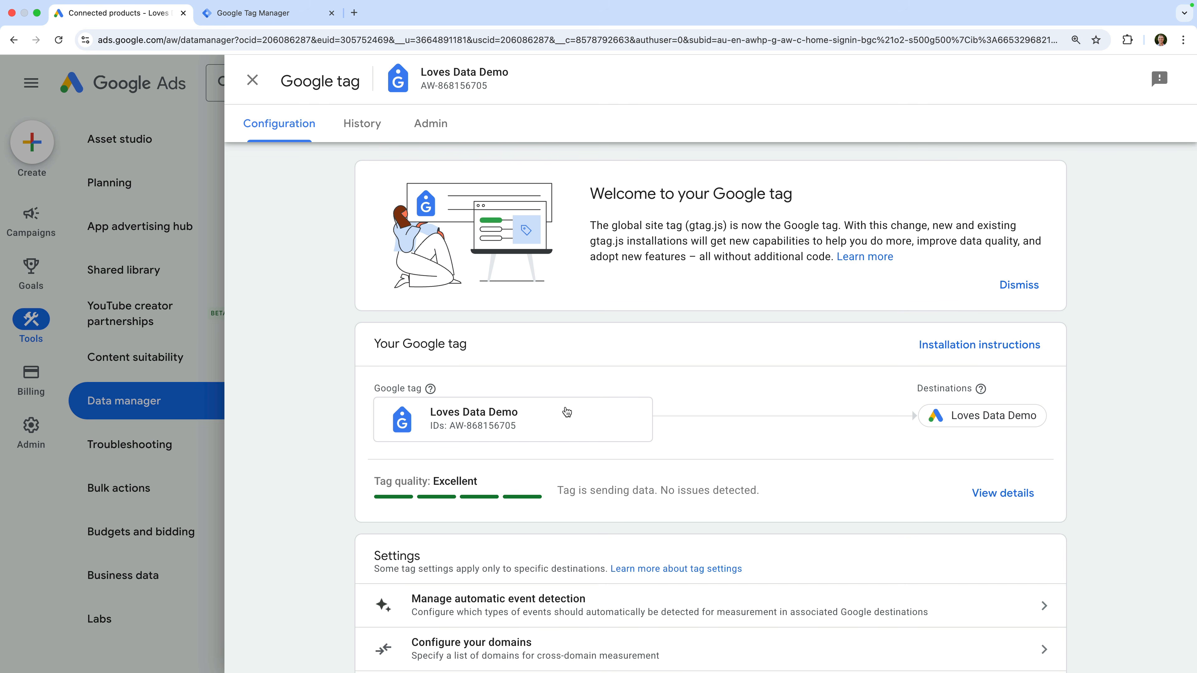
pyautogui.click(499, 415)
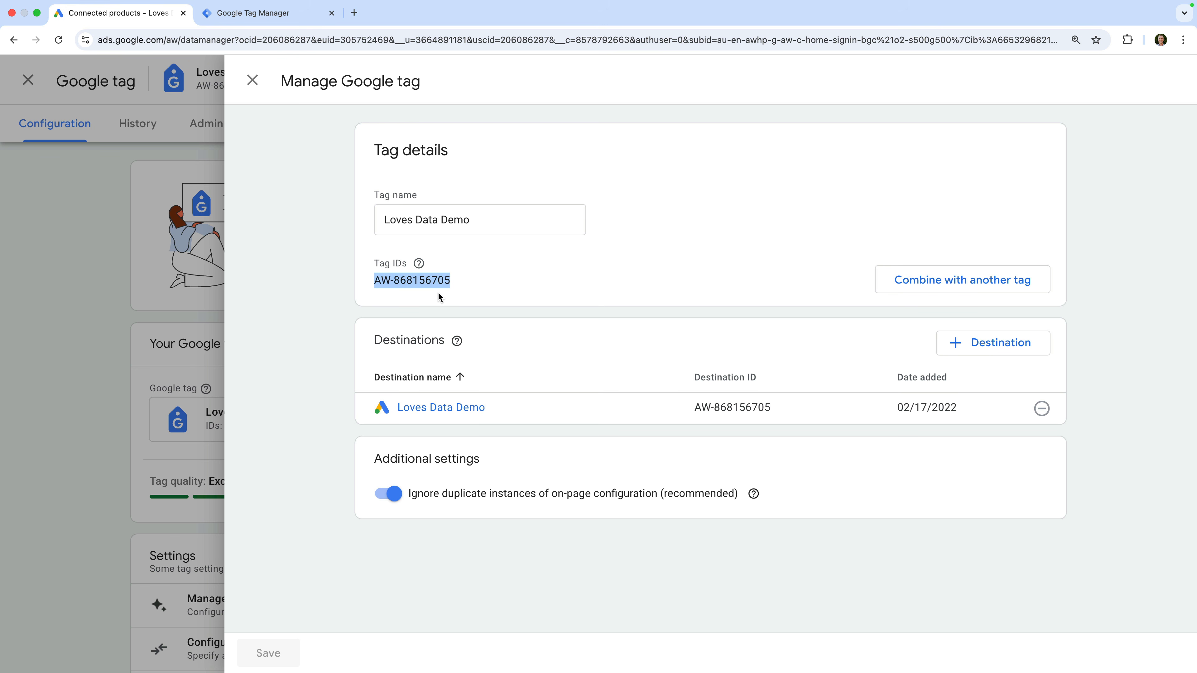
pyautogui.click(280, 19)
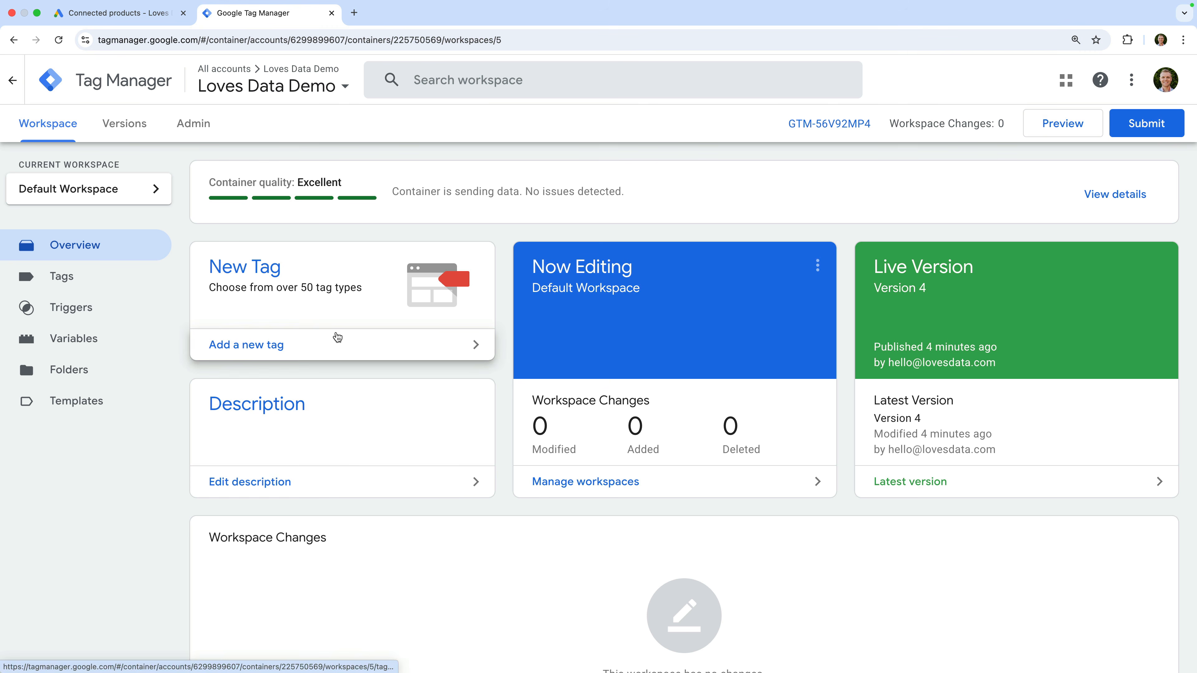
# Create a new tag named "Google Tag | Ads | All Pages" with the Google Tag type.
pyautogui.click(285, 348)
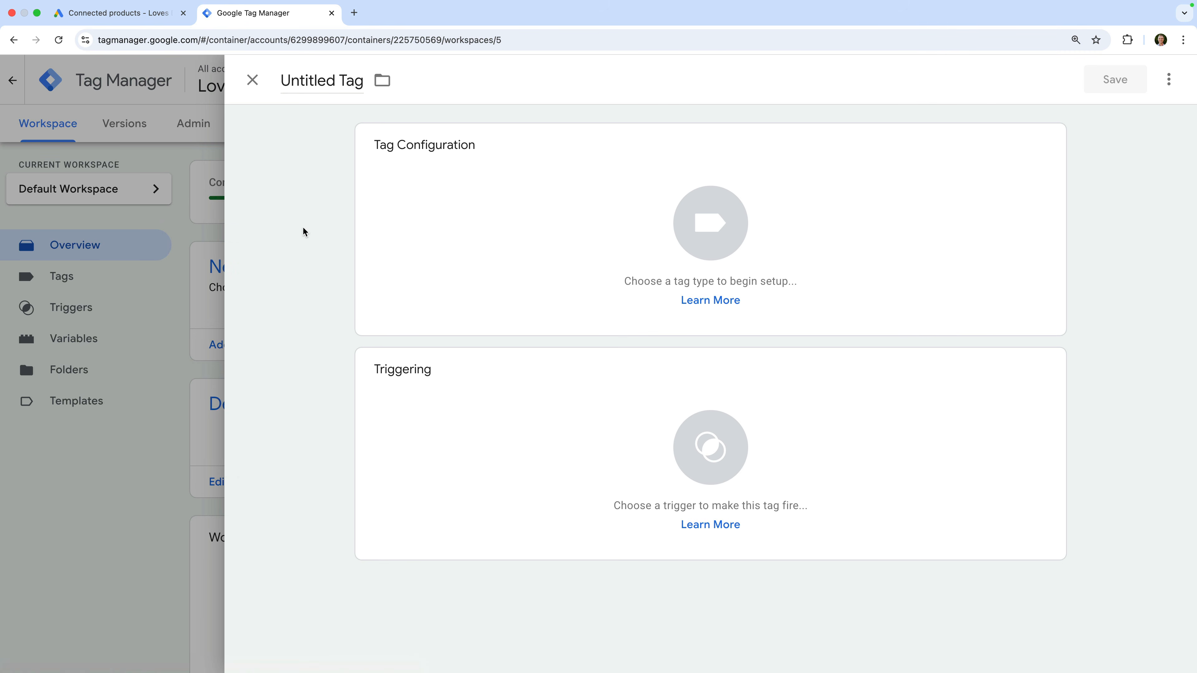
pyautogui.click(327, 80)
pyautogui.write('Google Tag | A')
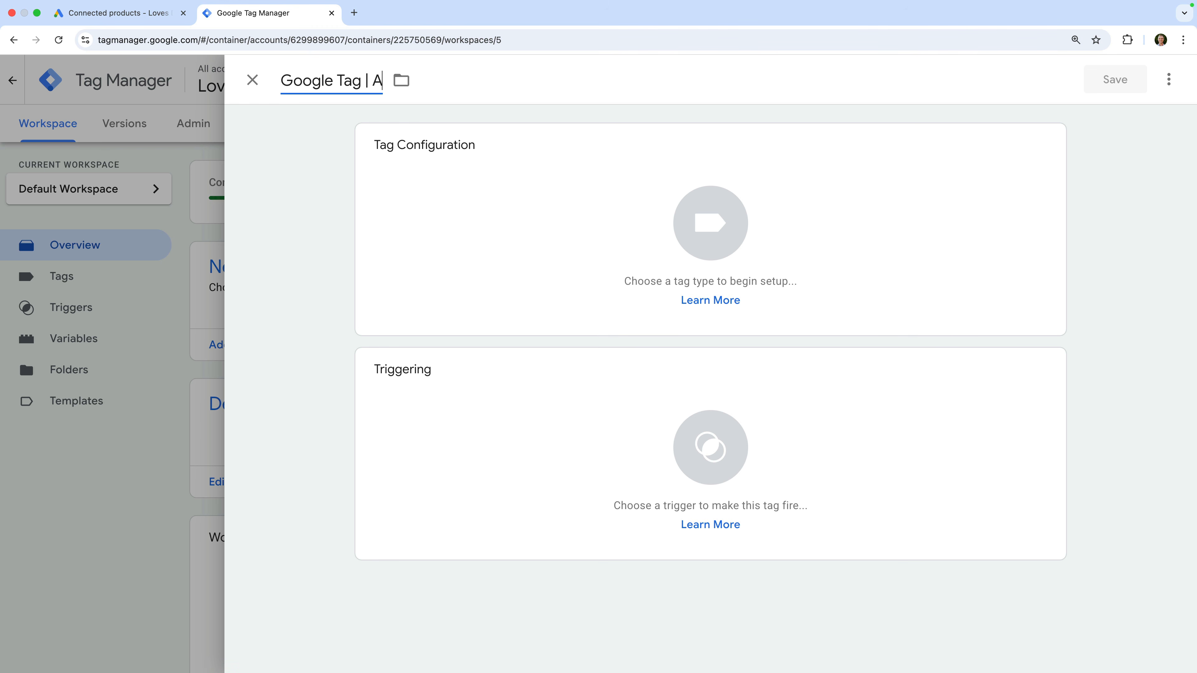
pyautogui.write('ds | All Pages')
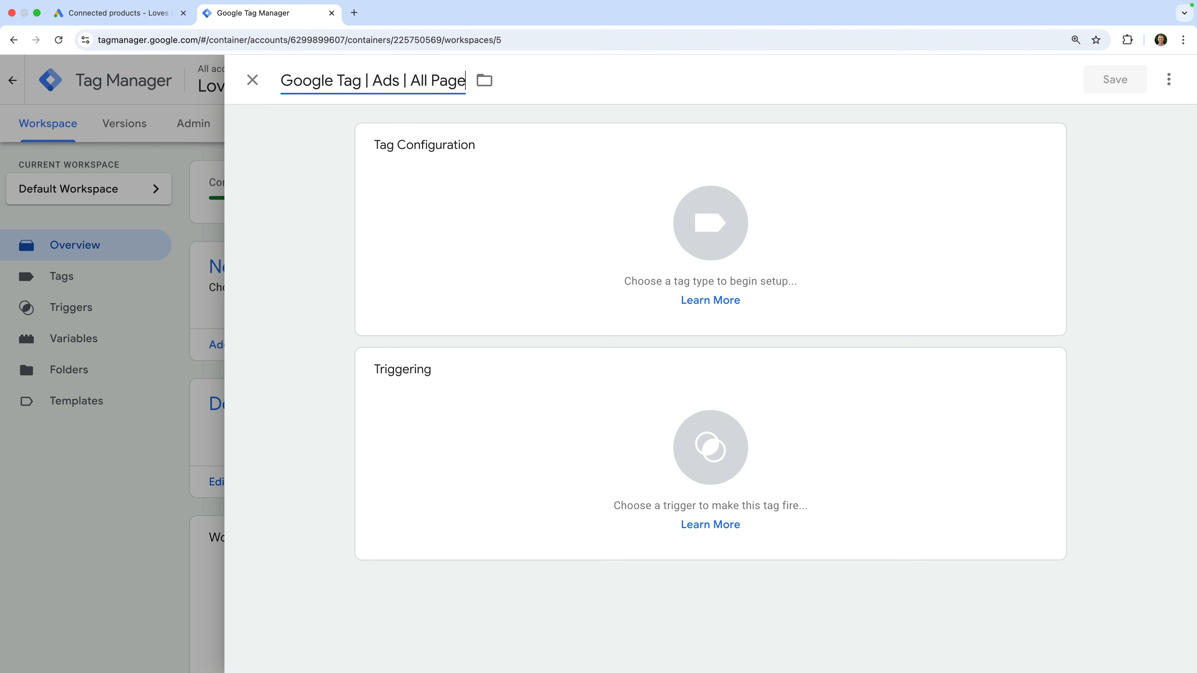
pyautogui.click(286, 113)
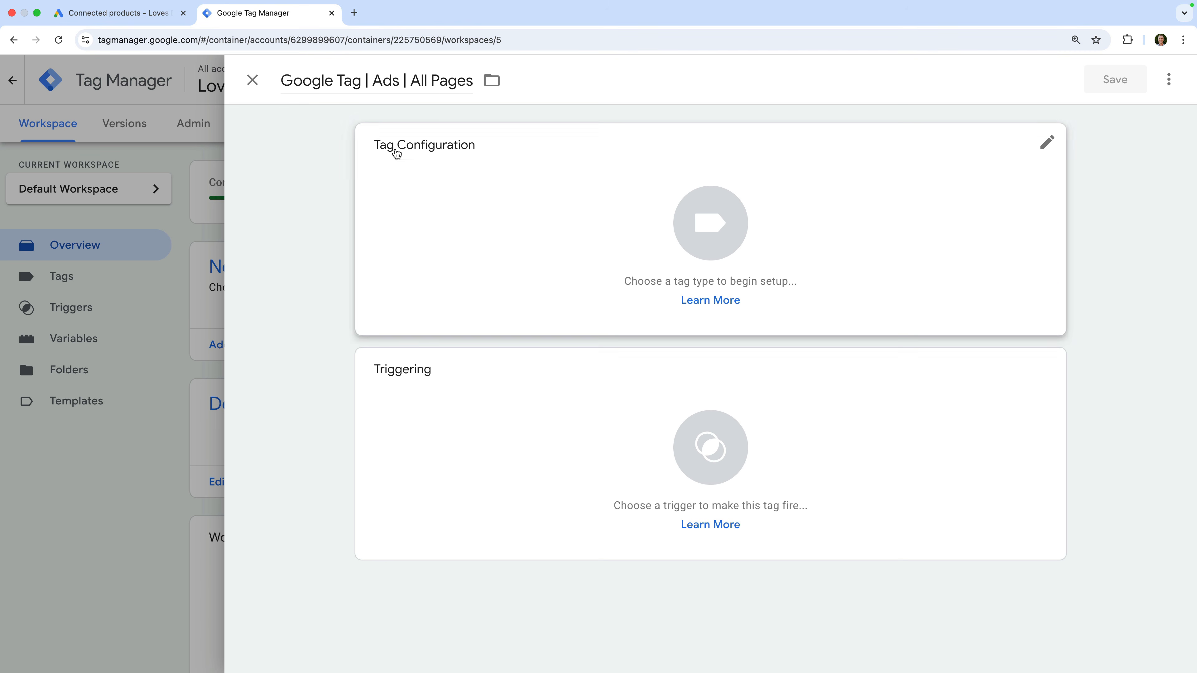
pyautogui.click(457, 182)
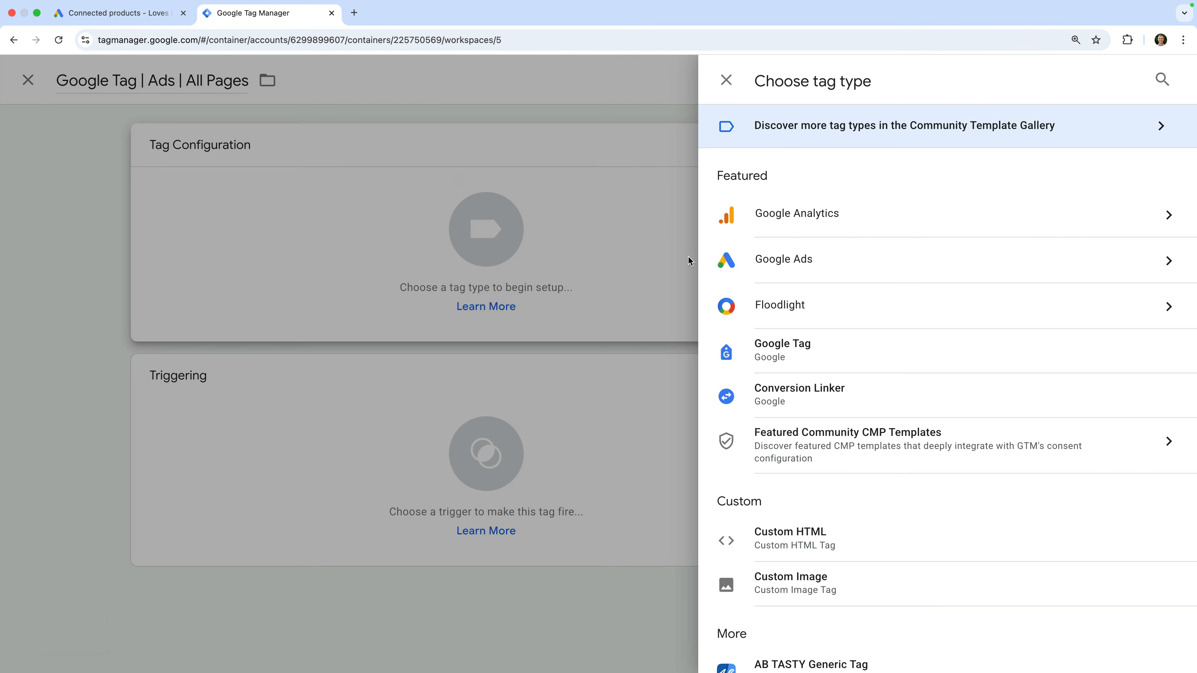
pyautogui.click(852, 345)
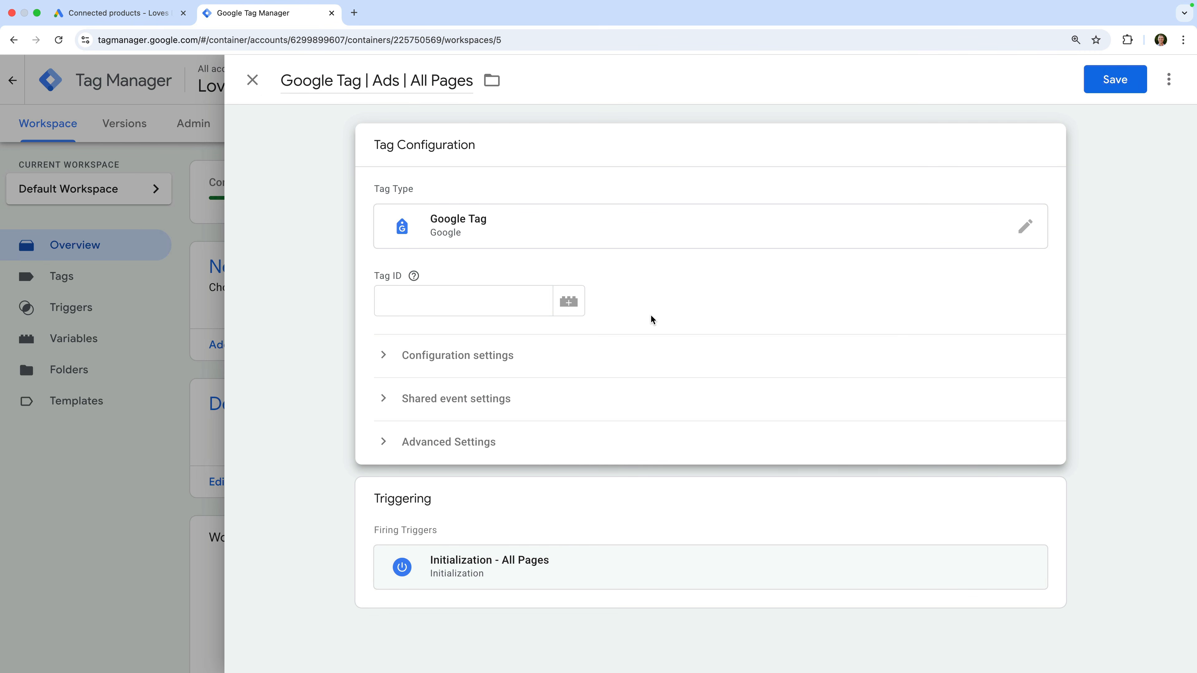
# Start a new variable for the tag's Tag ID and name it "Google Ads Tag ID".
pyautogui.click(478, 303)
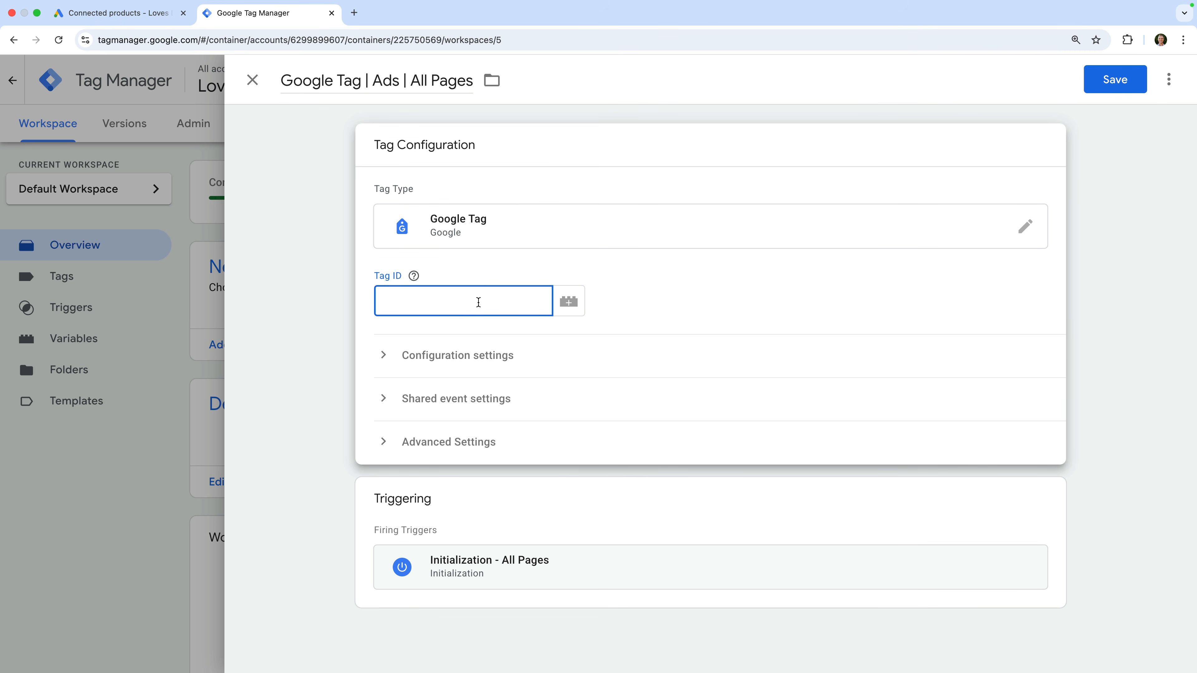
pyautogui.write('{{')
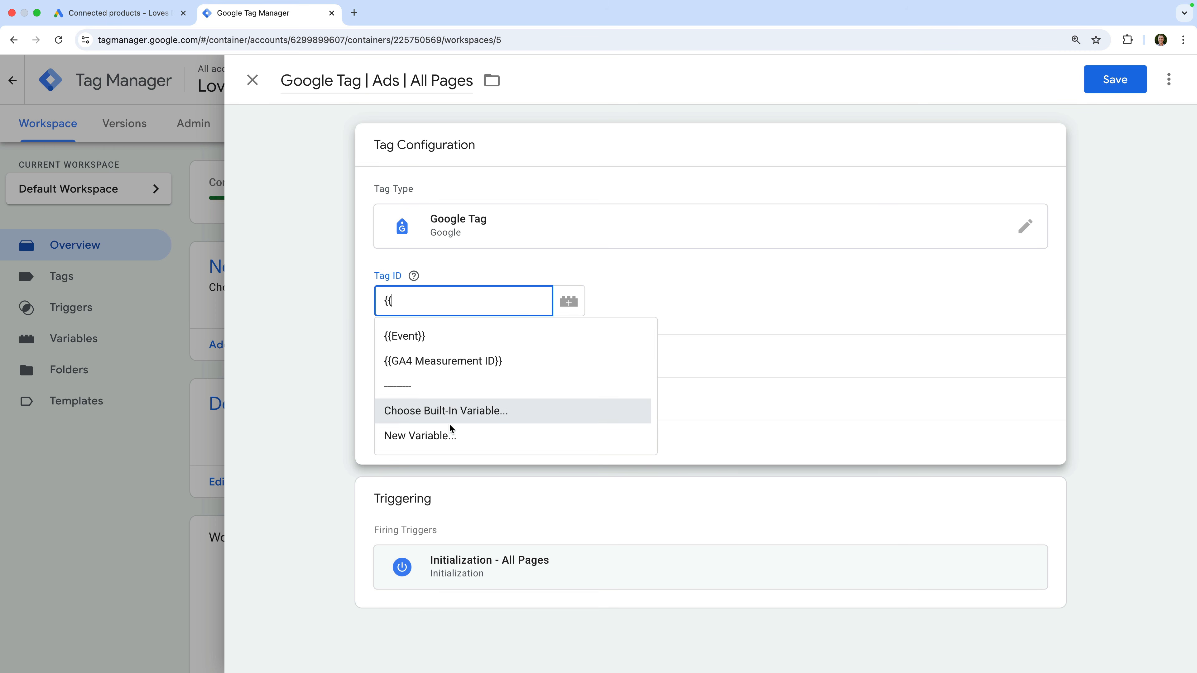
pyautogui.click(440, 441)
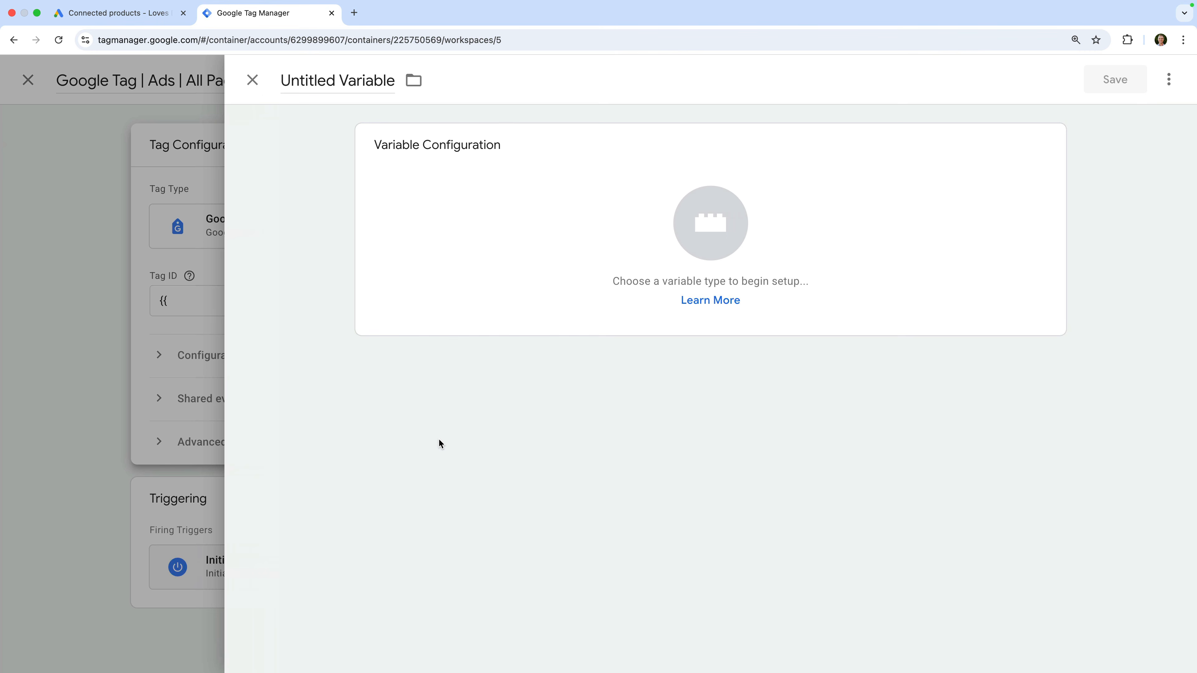
pyautogui.click(347, 84)
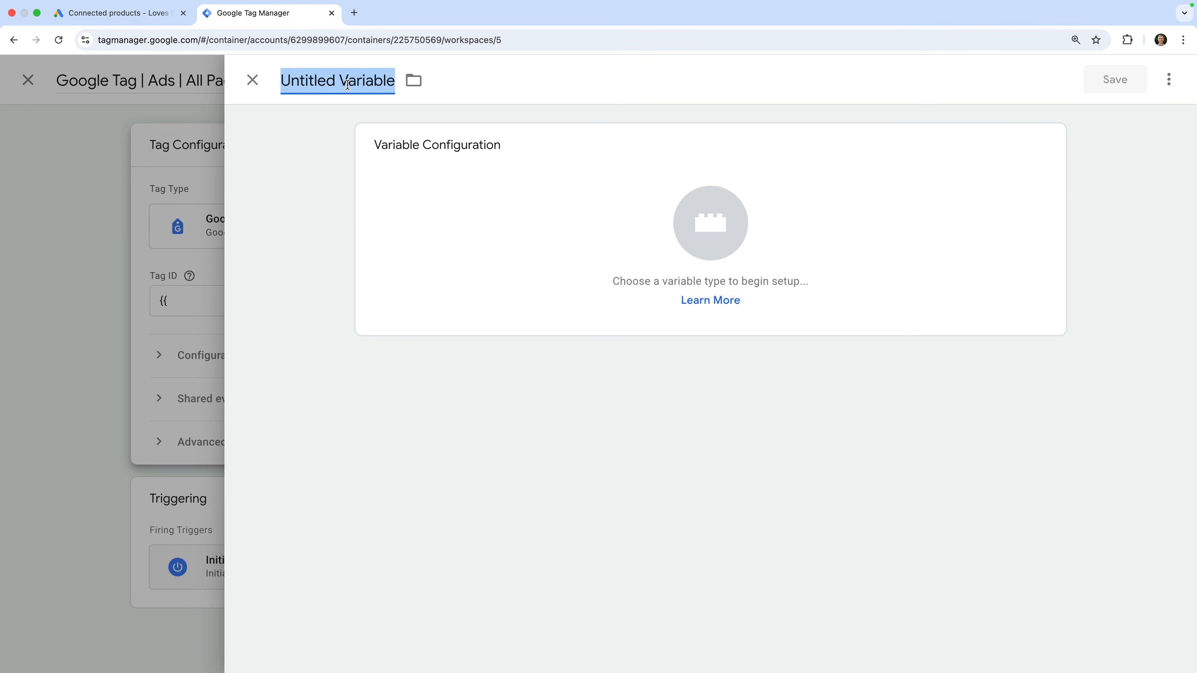
pyautogui.write('Google Ads')
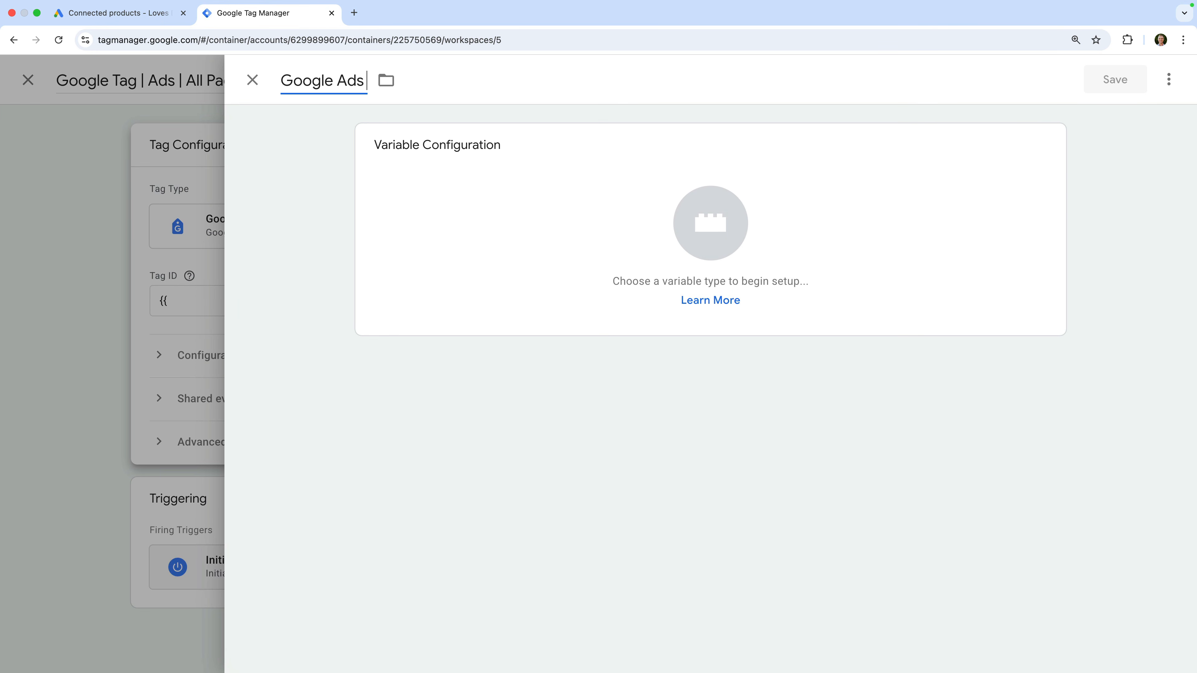
pyautogui.write(' Tag ID')
# Make the variable a Constant with the value AW-868156705 and save it.
pyautogui.click(407, 192)
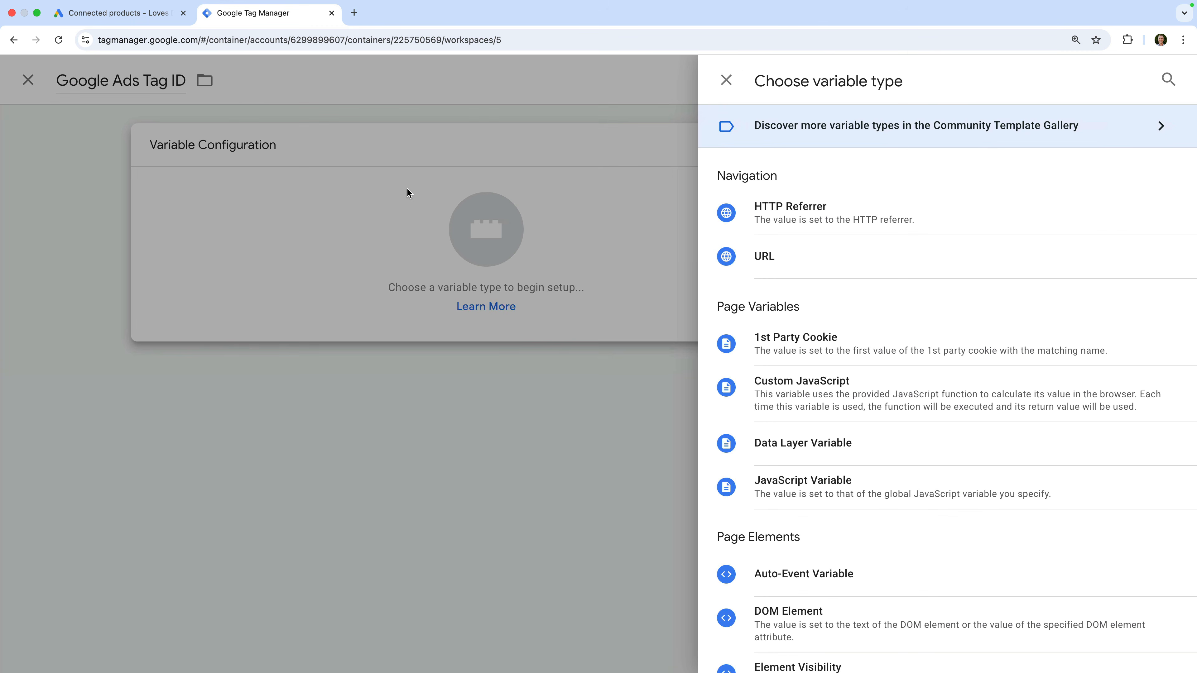
pyautogui.scroll(-6, 749, 344)
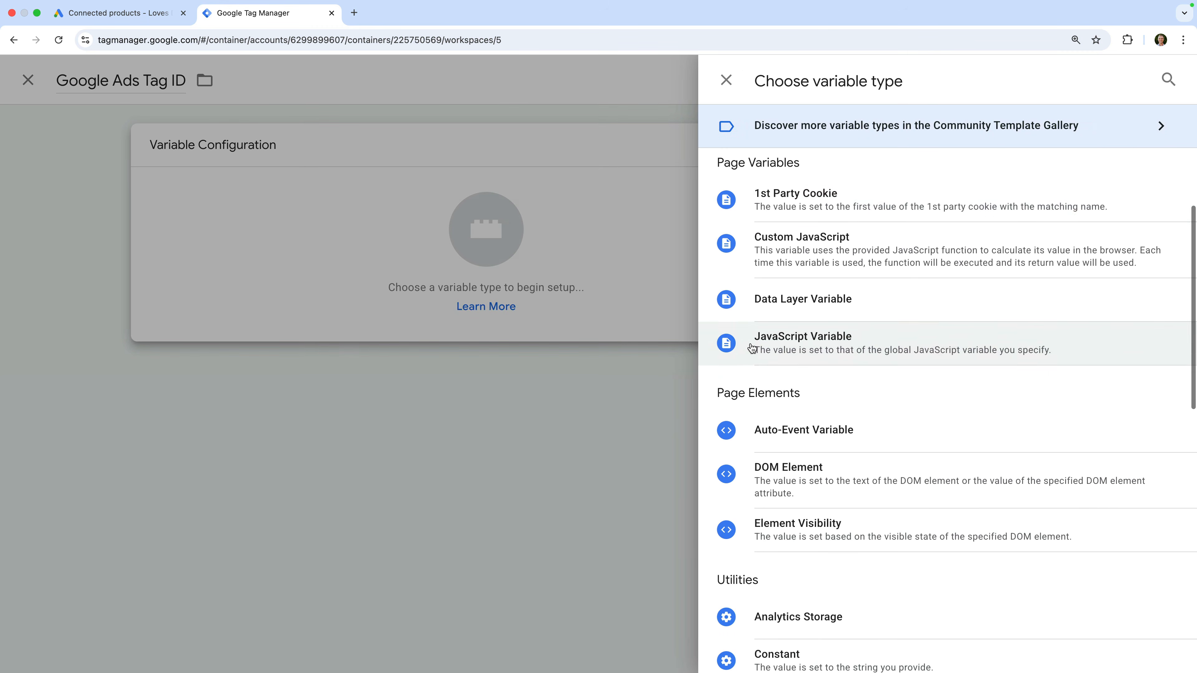
pyautogui.scroll(-2, 752, 348)
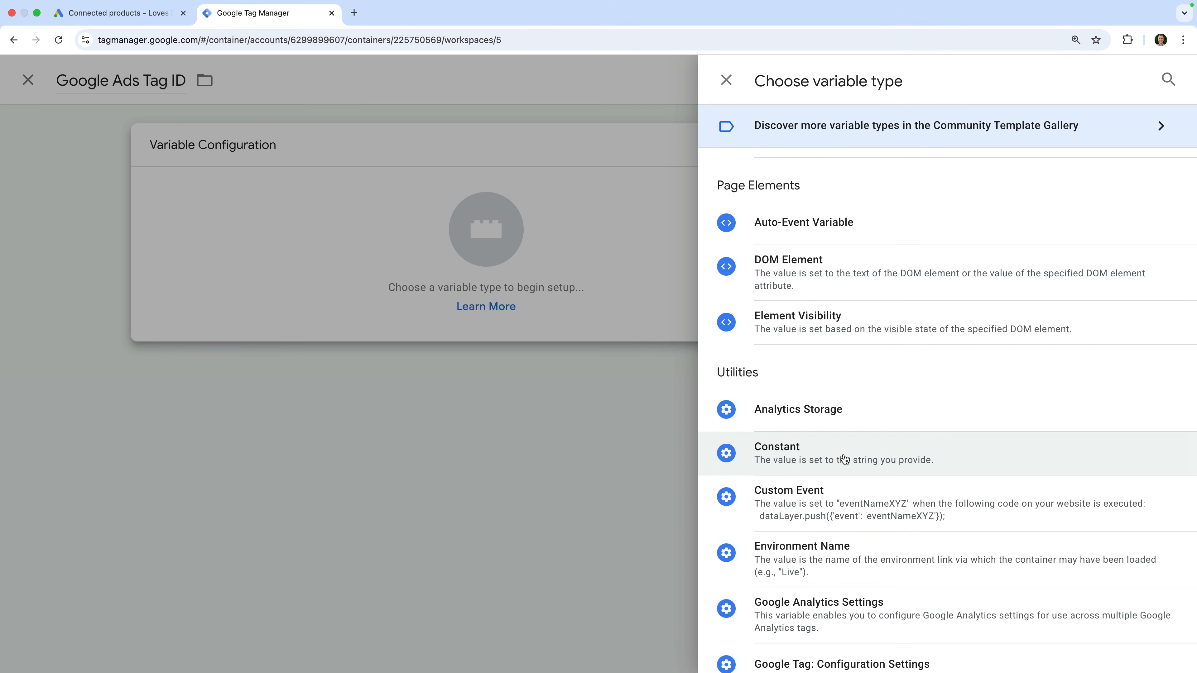
pyautogui.click(838, 454)
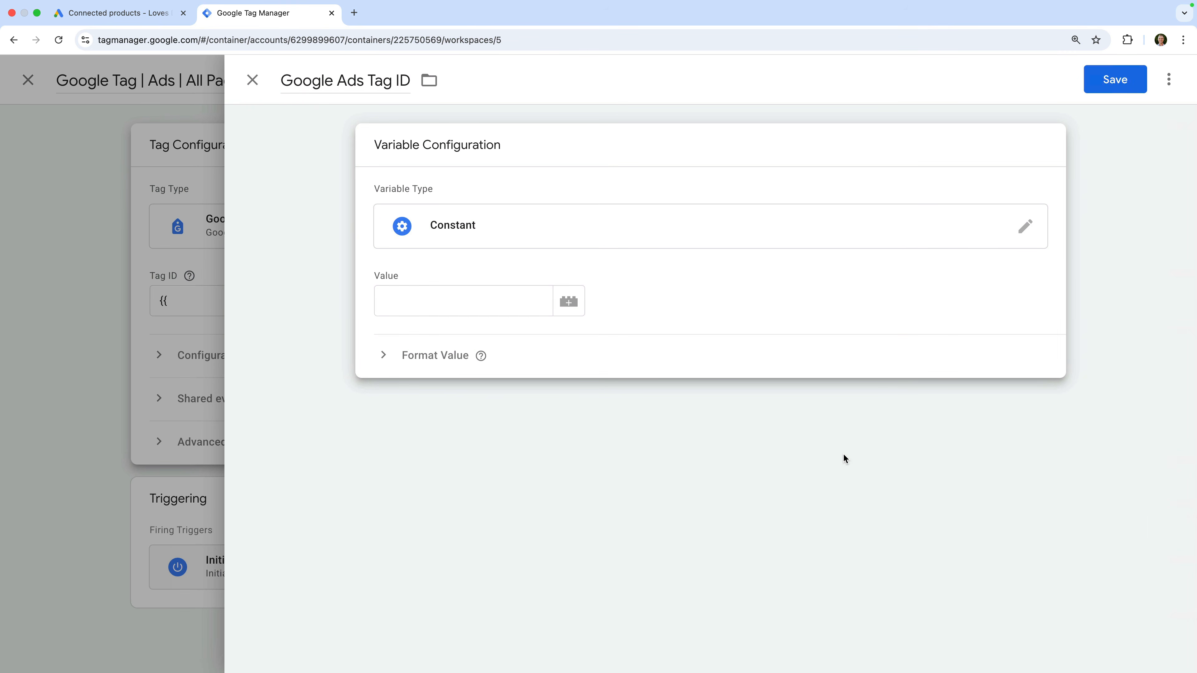
pyautogui.click(532, 296)
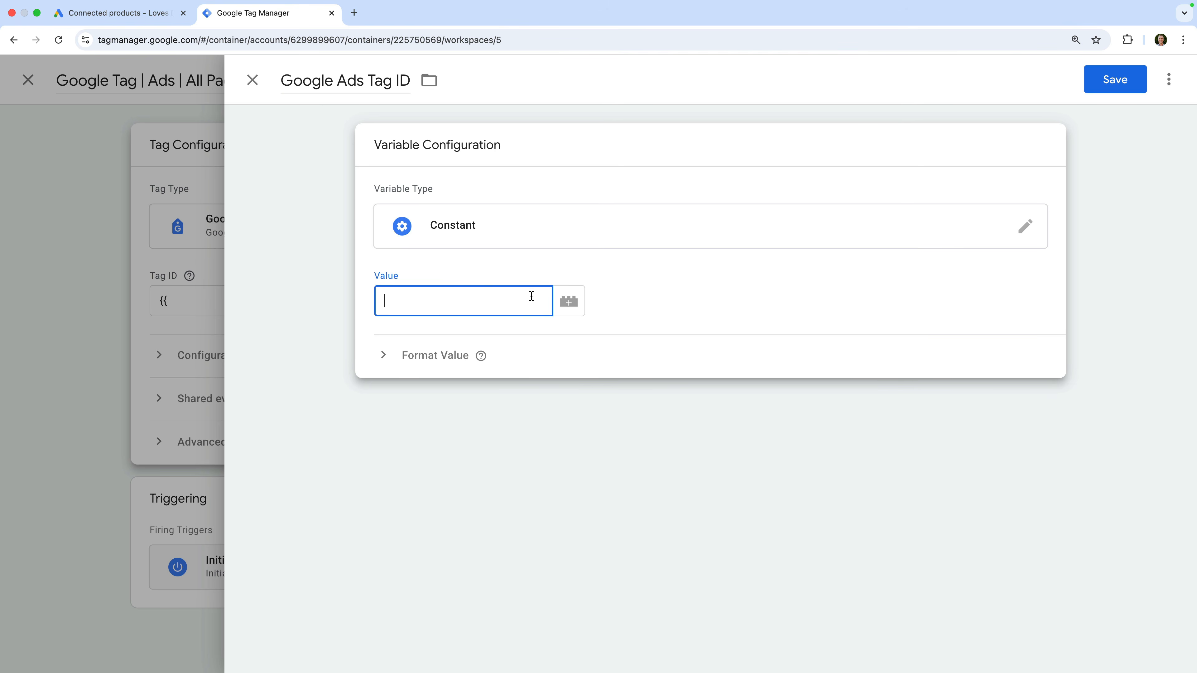
pyautogui.write('AW-868156705')
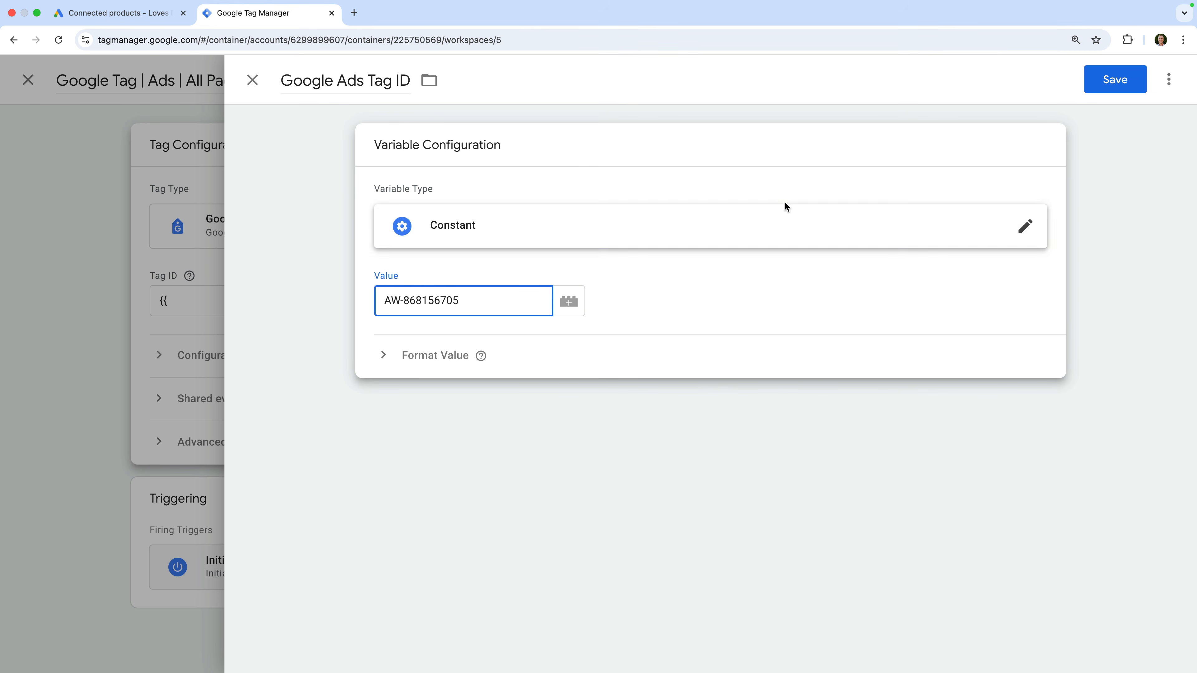
pyautogui.click(1102, 81)
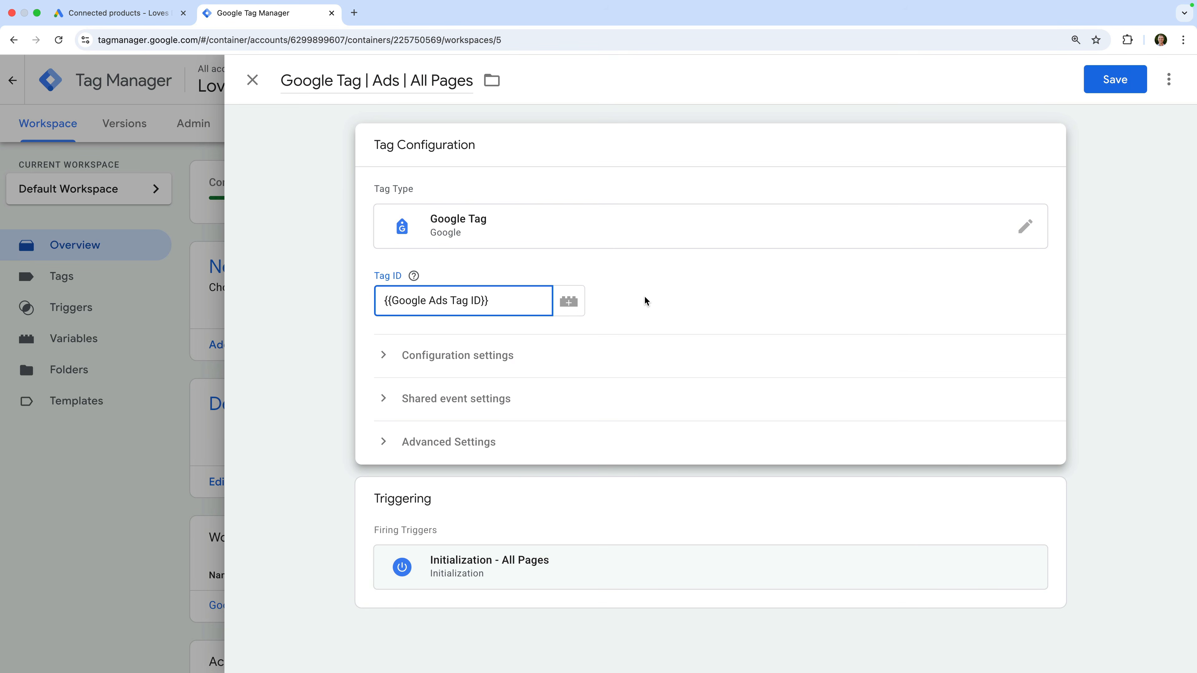
# Check the tag's firing trigger and save the "Google Tag | Ads | All Pages" tag.
pyautogui.click(628, 305)
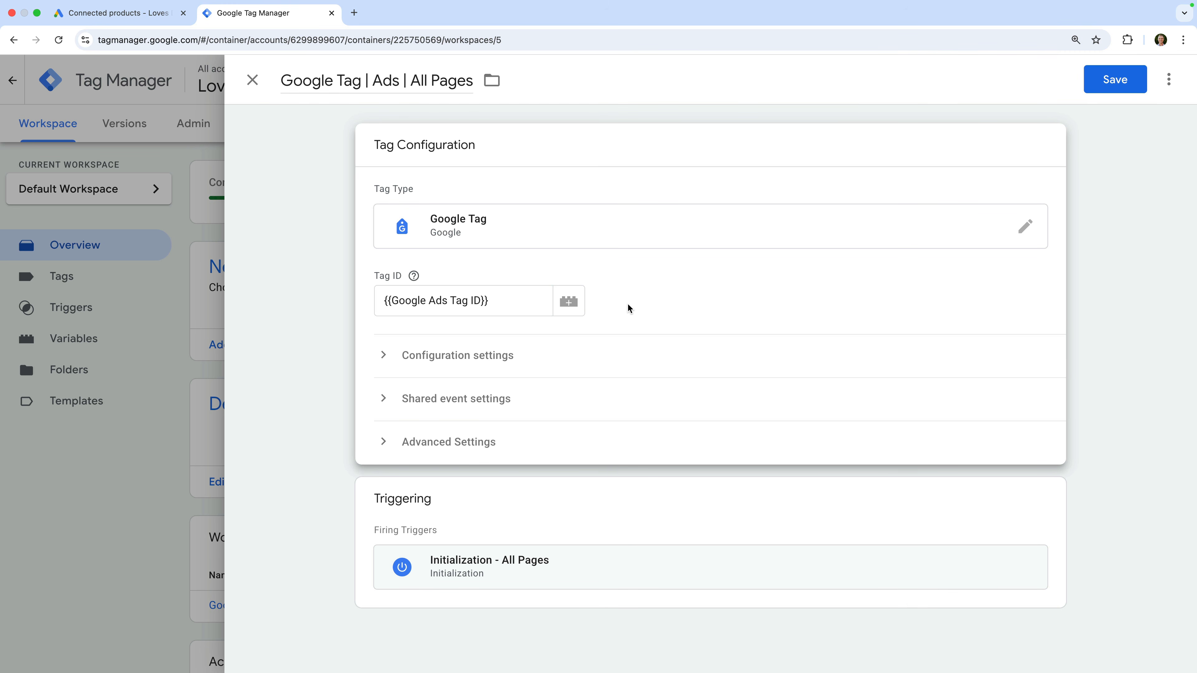
pyautogui.click(543, 493)
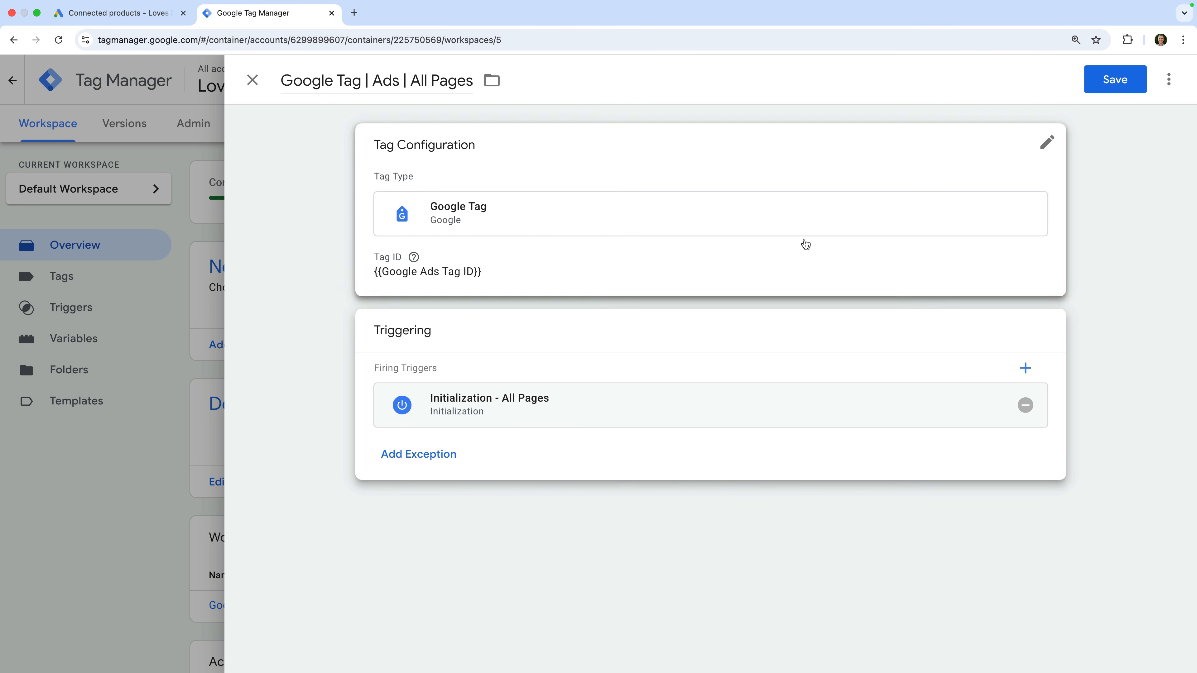
pyautogui.click(1105, 84)
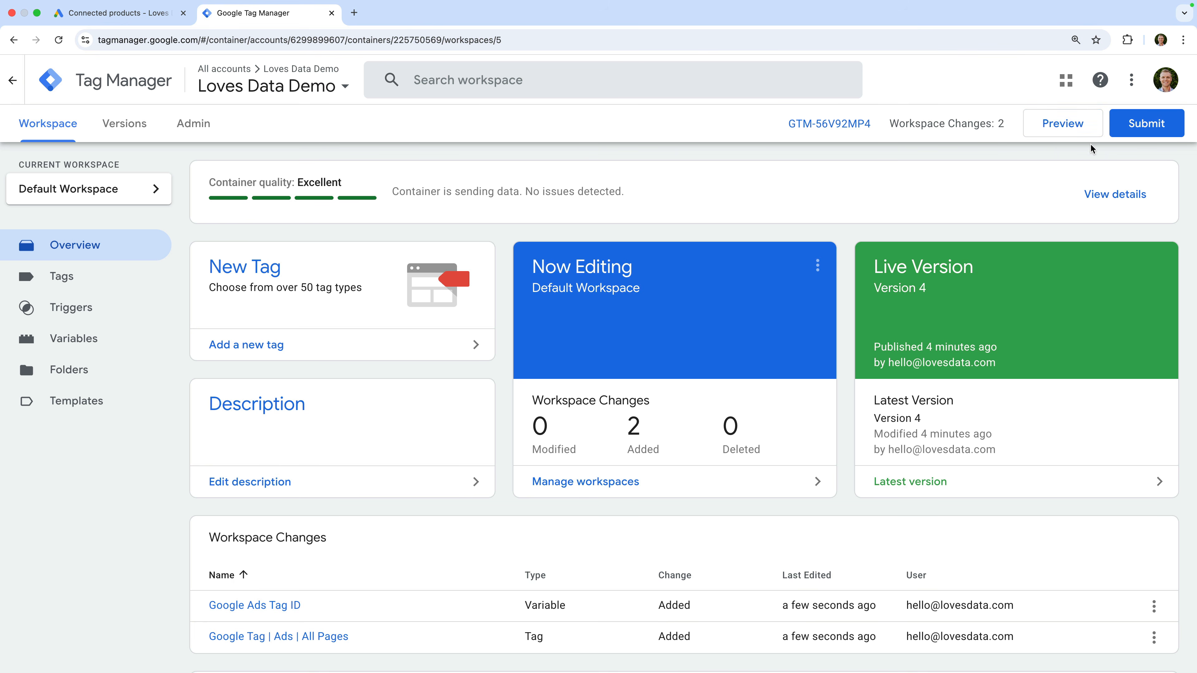
# Publish the workspace changes as a version named "Added Google Tag for Google Ads".
pyautogui.click(1140, 127)
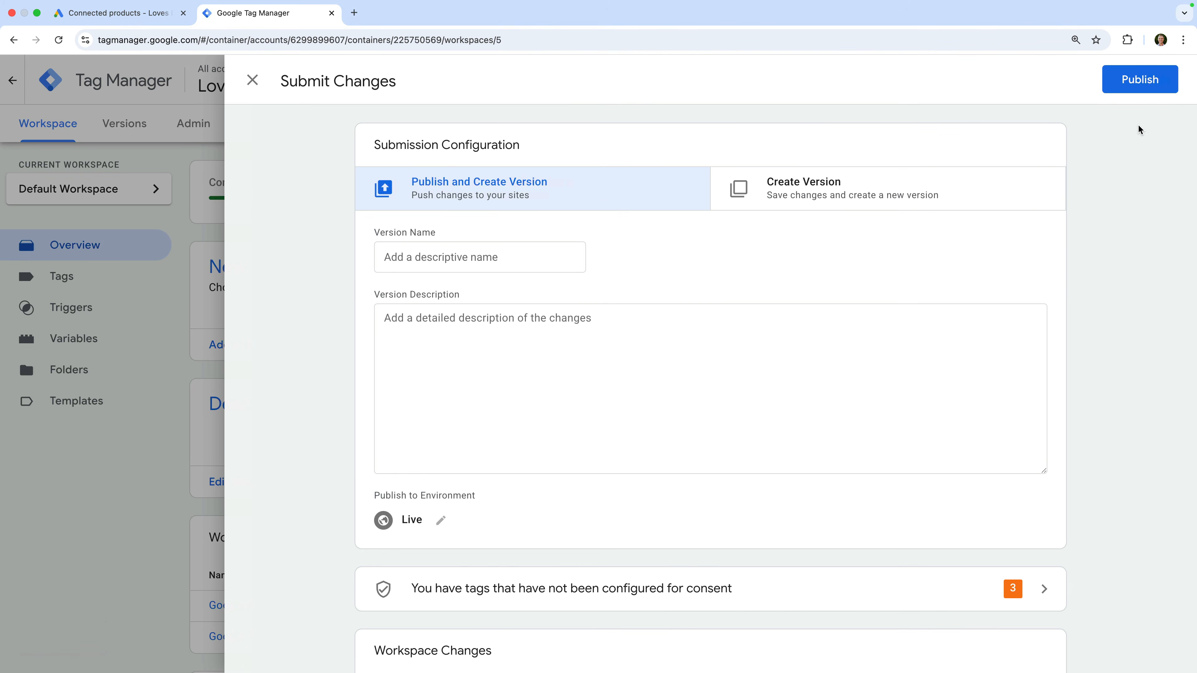
pyautogui.click(552, 254)
pyautogui.write('Added Google ')
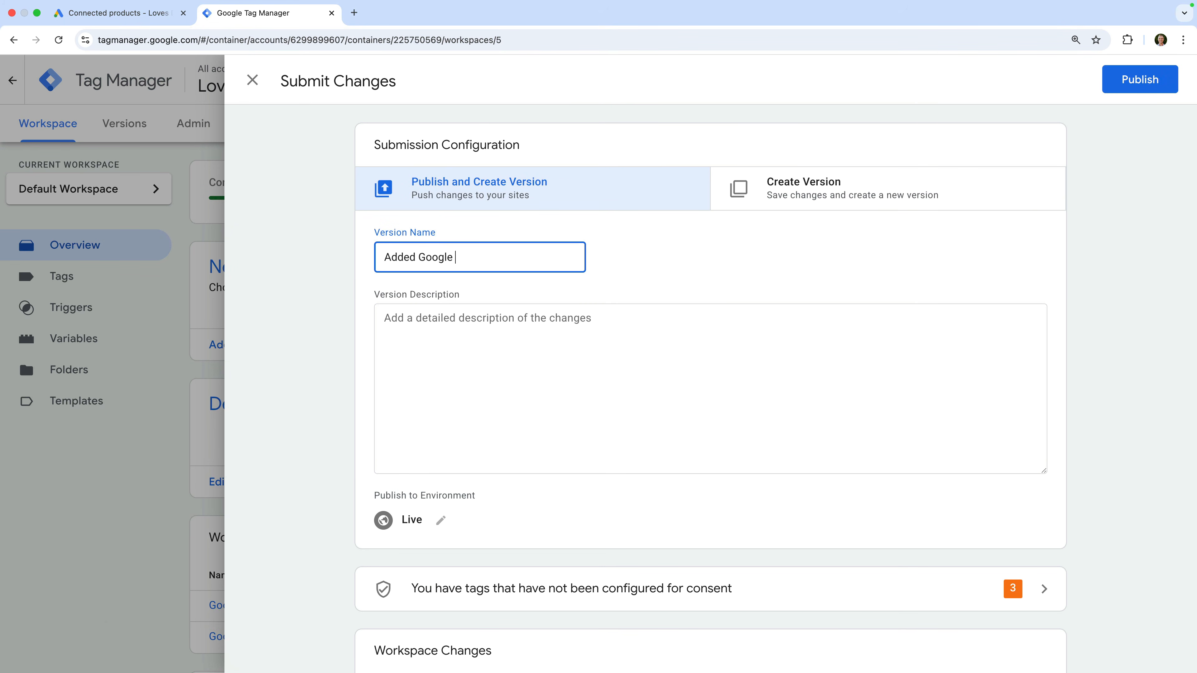
pyautogui.write('Tag for Google Ads')
pyautogui.click(632, 267)
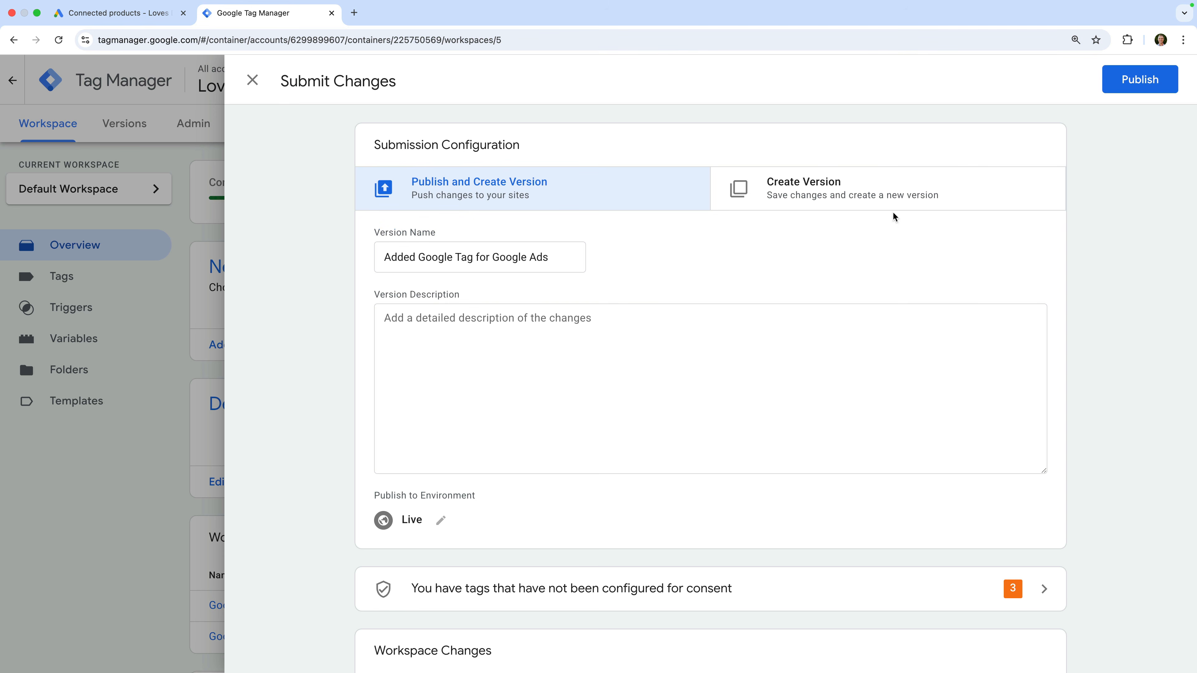
pyautogui.click(1137, 83)
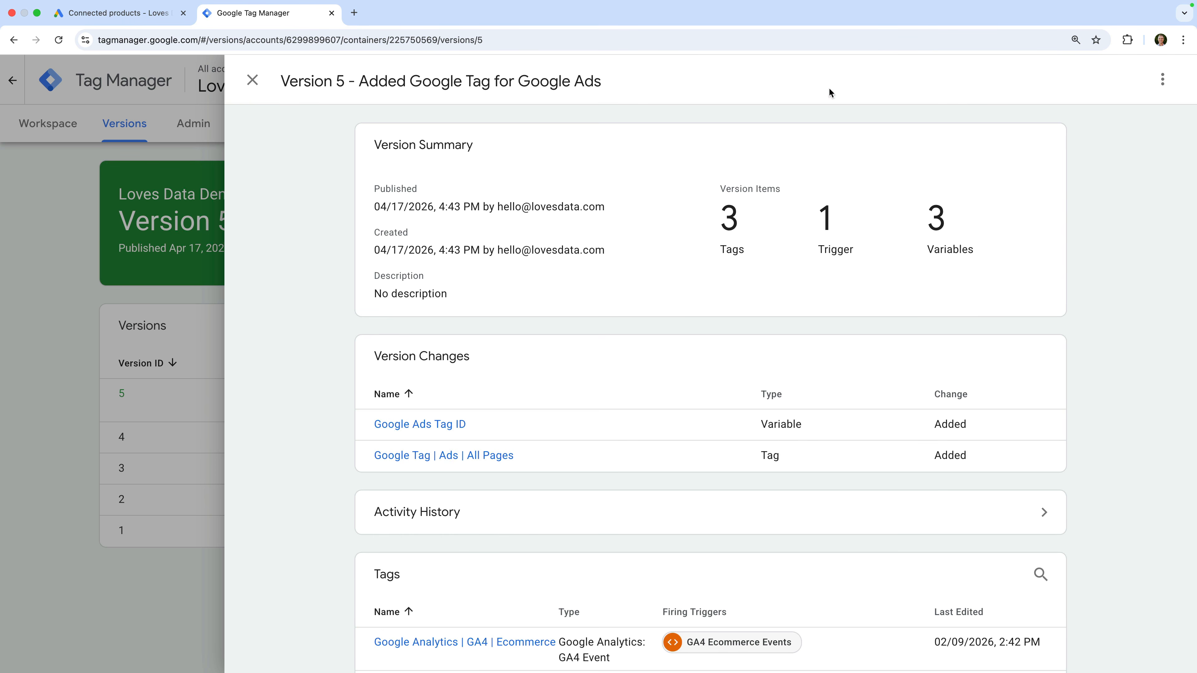
# Switch back to Google Ads, close the Google tag details, and open Audience manager from the shared library.
pyautogui.click(157, 21)
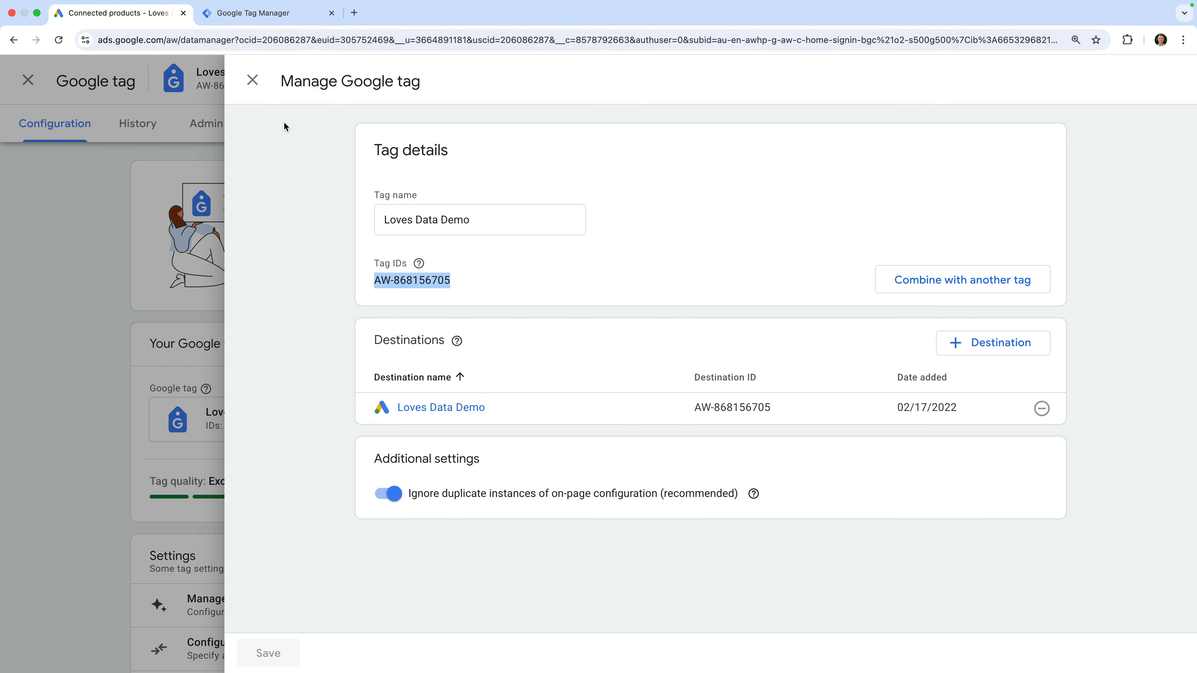
pyautogui.click(258, 81)
pyautogui.click(258, 80)
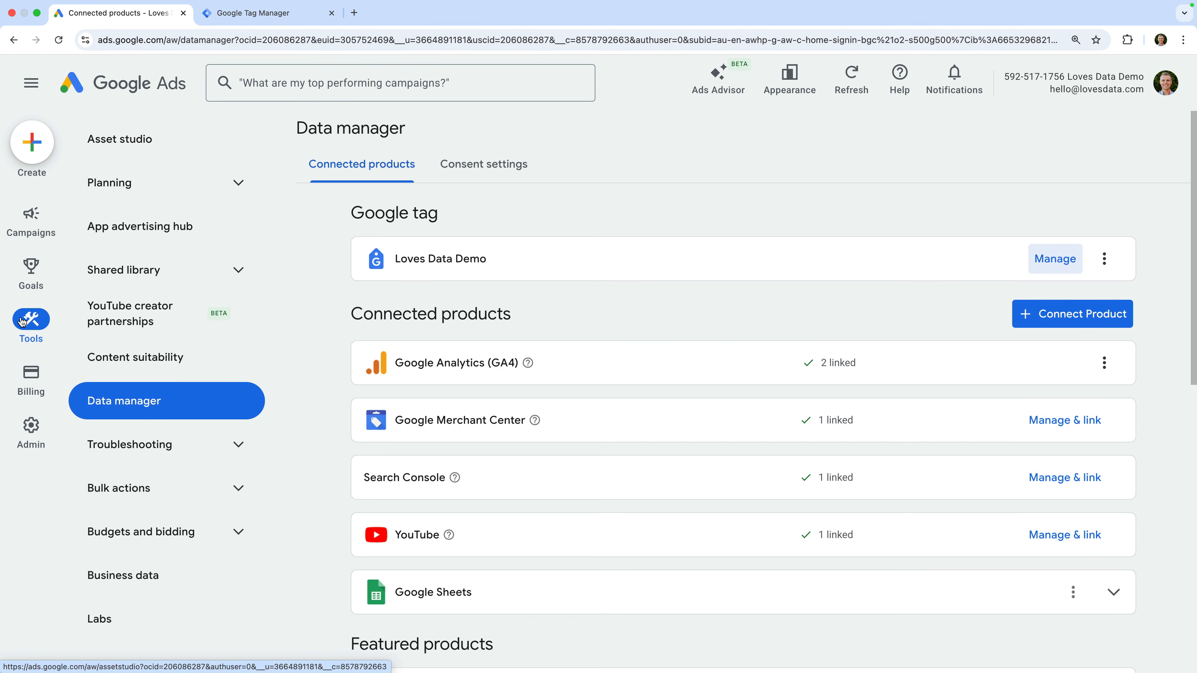
pyautogui.click(171, 275)
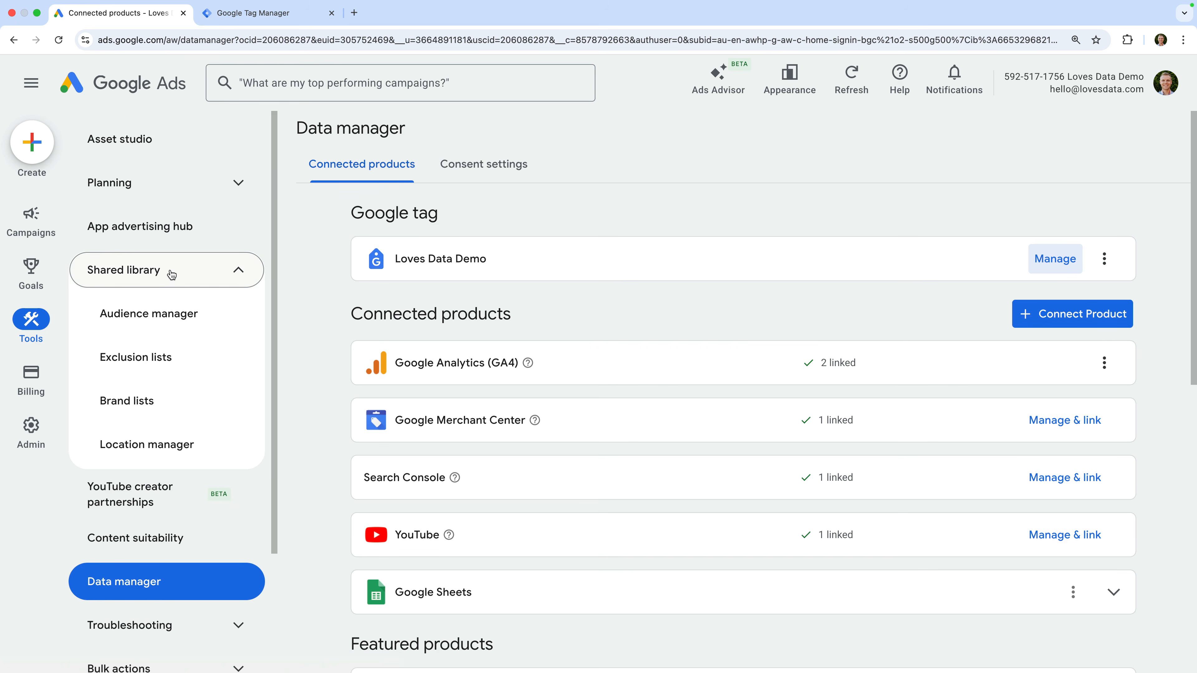
pyautogui.click(220, 318)
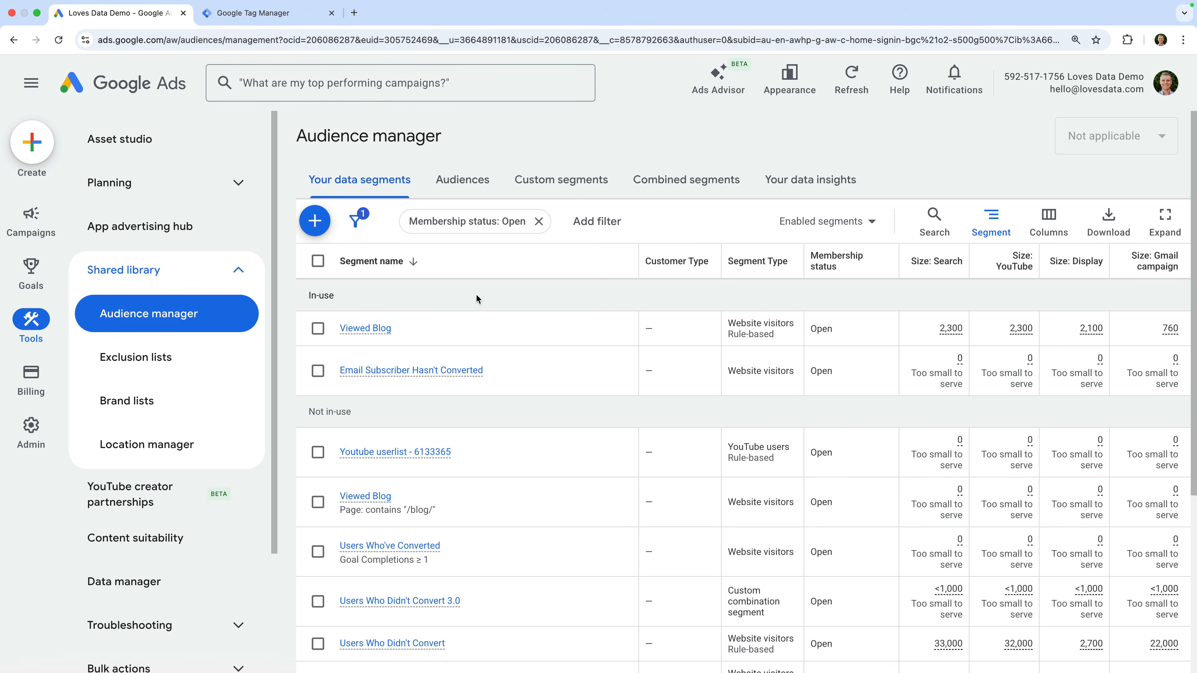
# Filter the data segments by the source Google Ads tag and look through the filtered list.
pyautogui.click(598, 222)
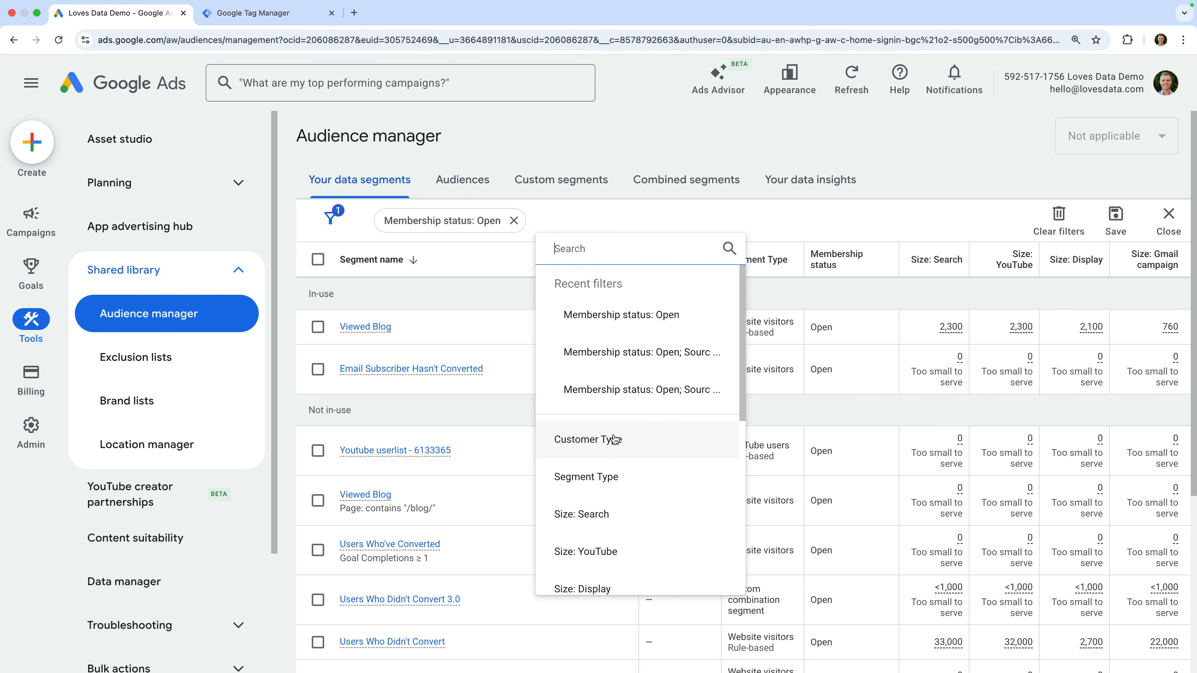
pyautogui.scroll(-5, 612, 439)
pyautogui.scroll(-1, 613, 439)
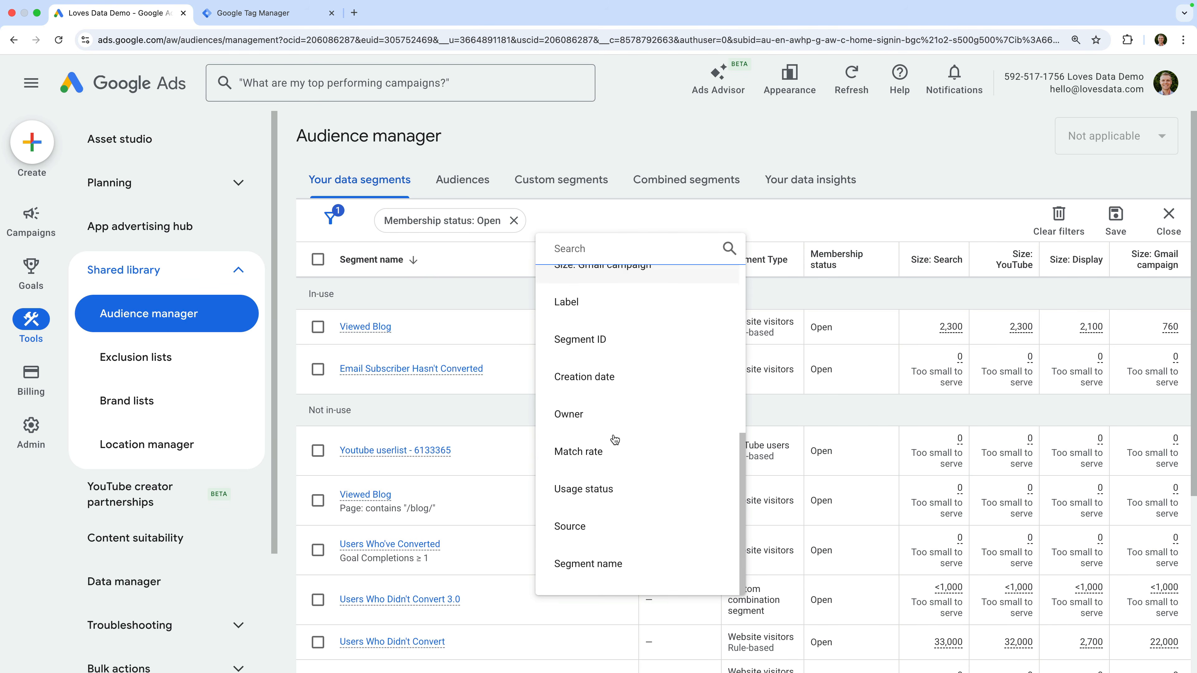
pyautogui.click(590, 527)
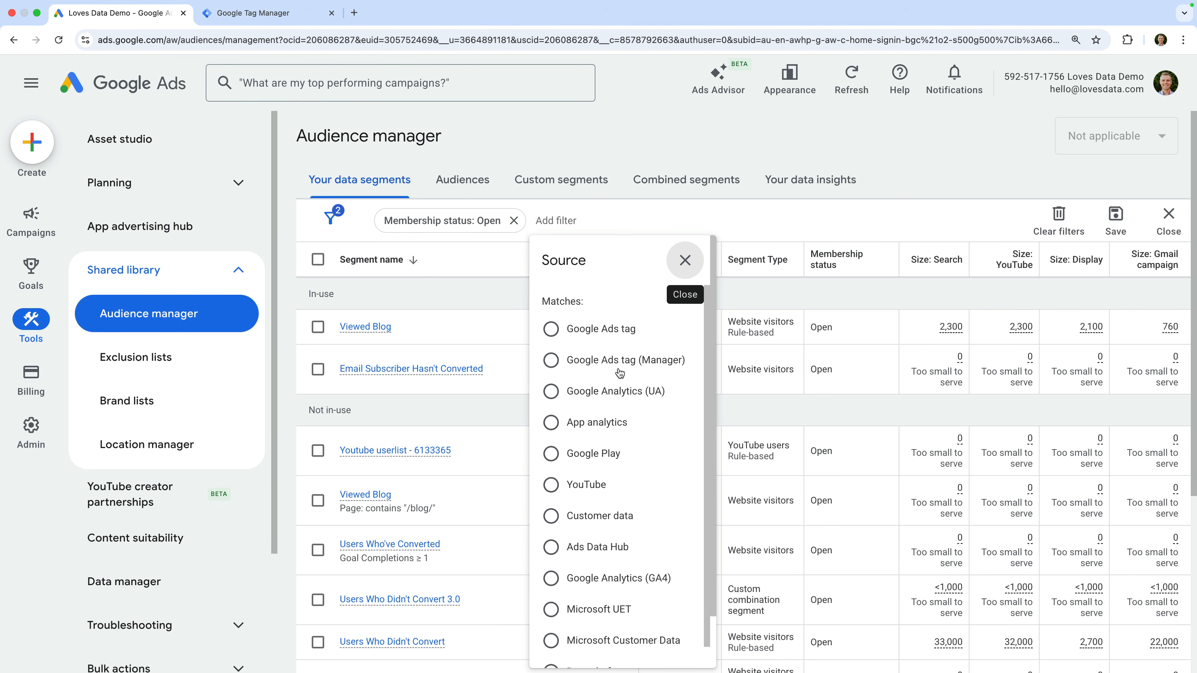
pyautogui.click(624, 332)
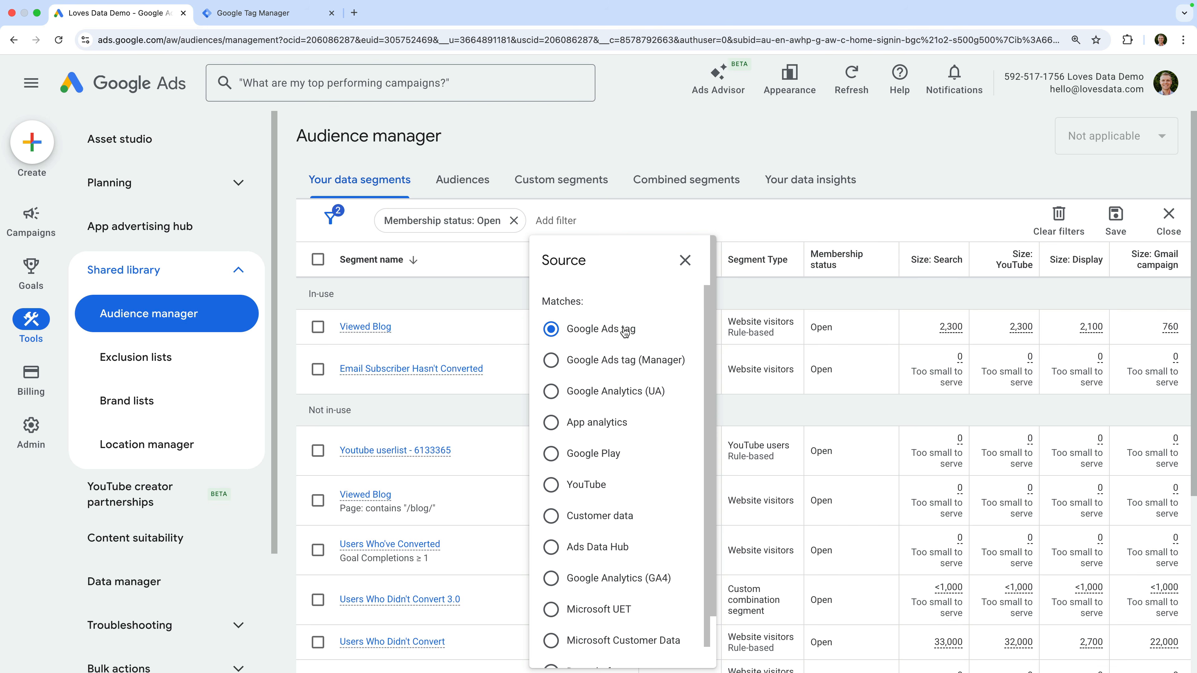
pyautogui.scroll(-1, 683, 506)
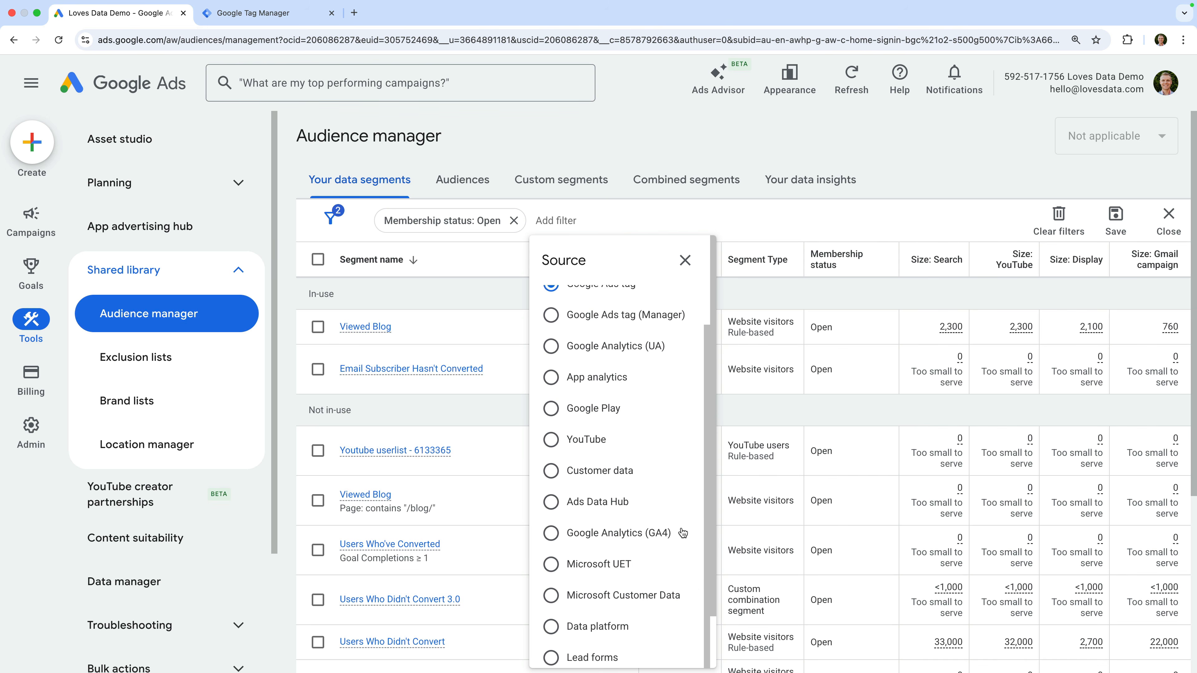
pyautogui.scroll(-1, 684, 613)
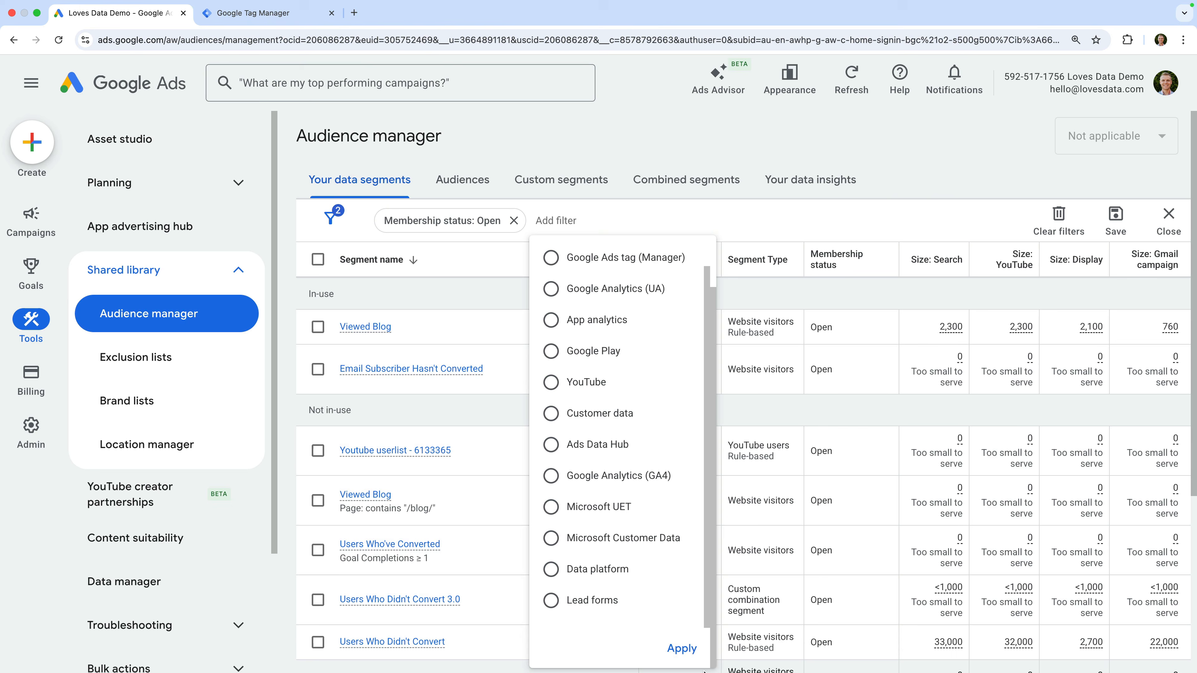
pyautogui.click(681, 649)
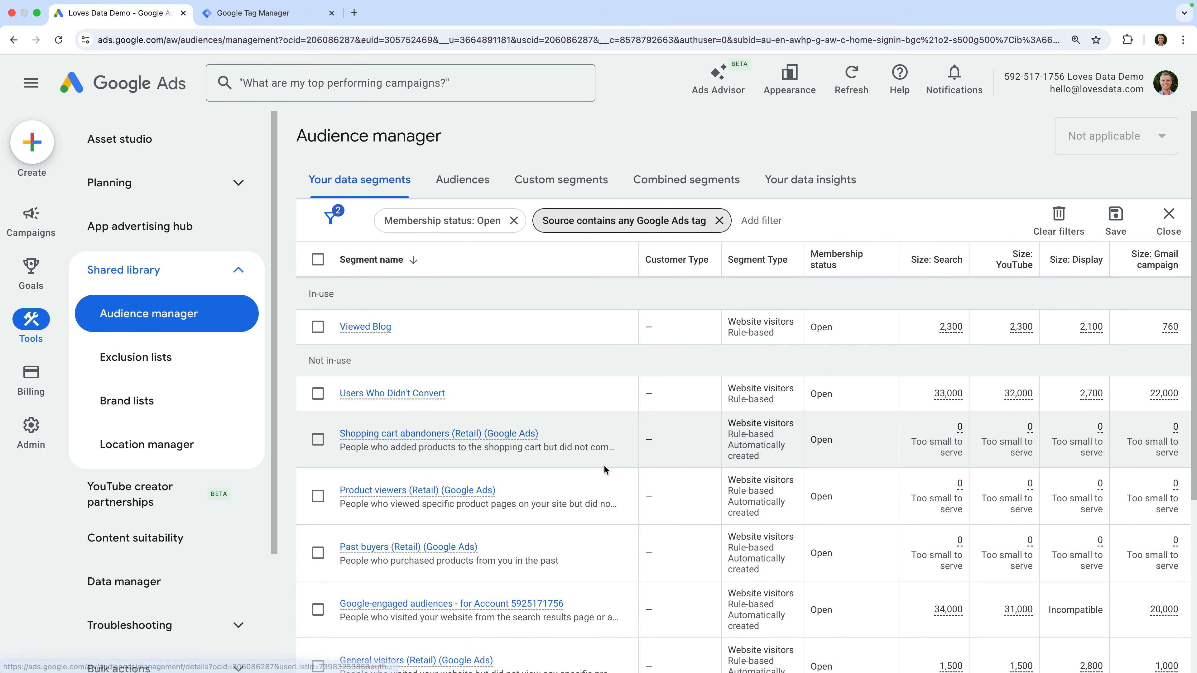
pyautogui.scroll(-2, 604, 467)
pyautogui.scroll(-3, 605, 470)
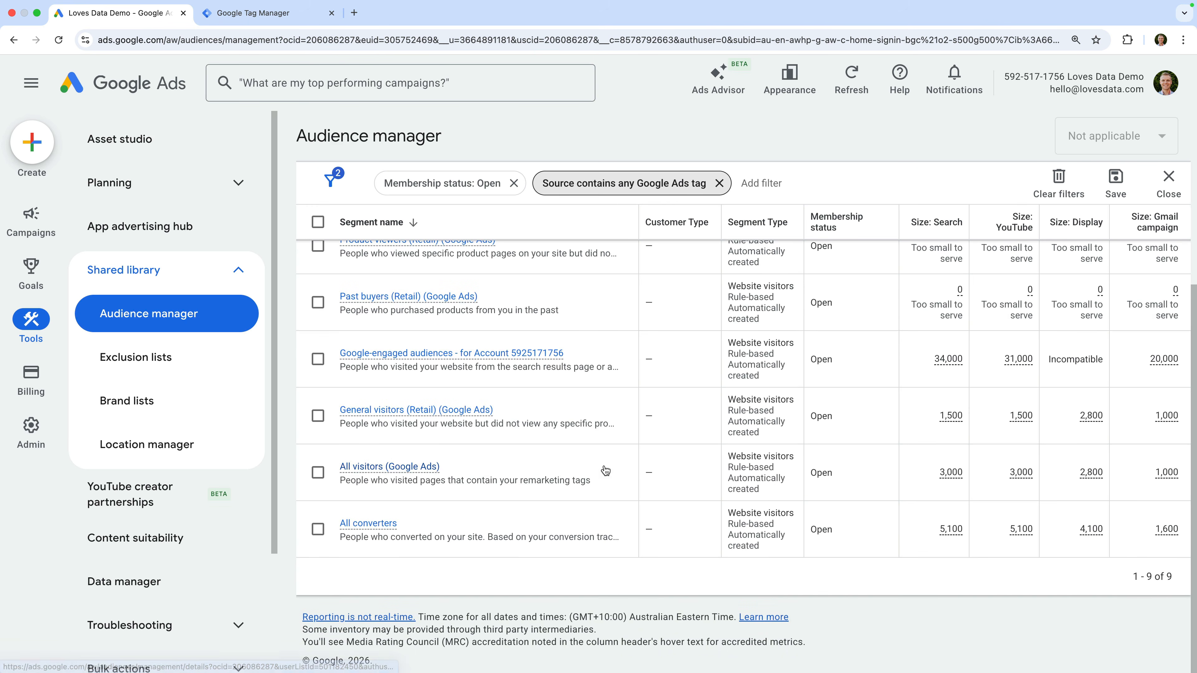